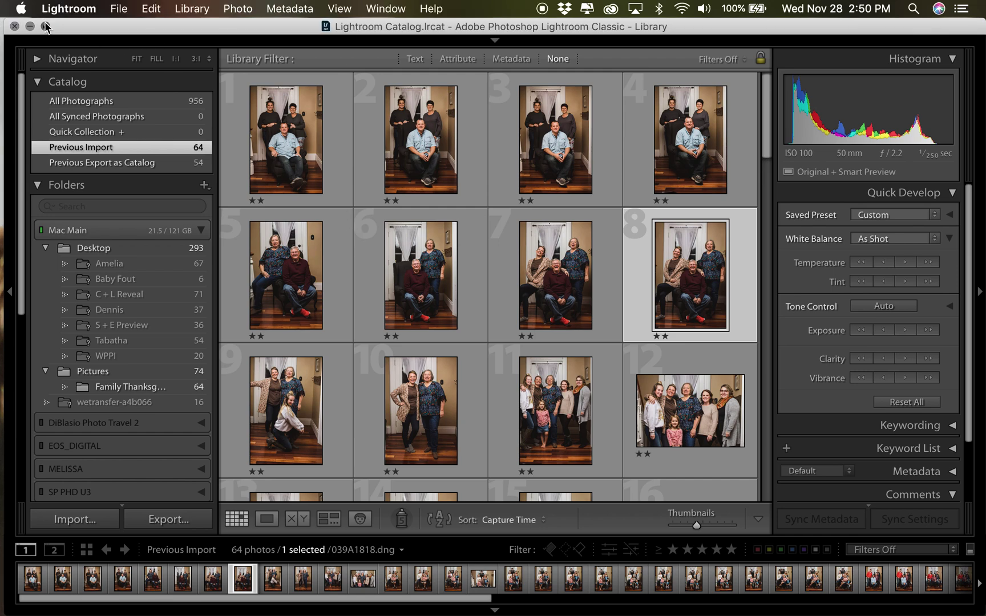
click(45, 26)
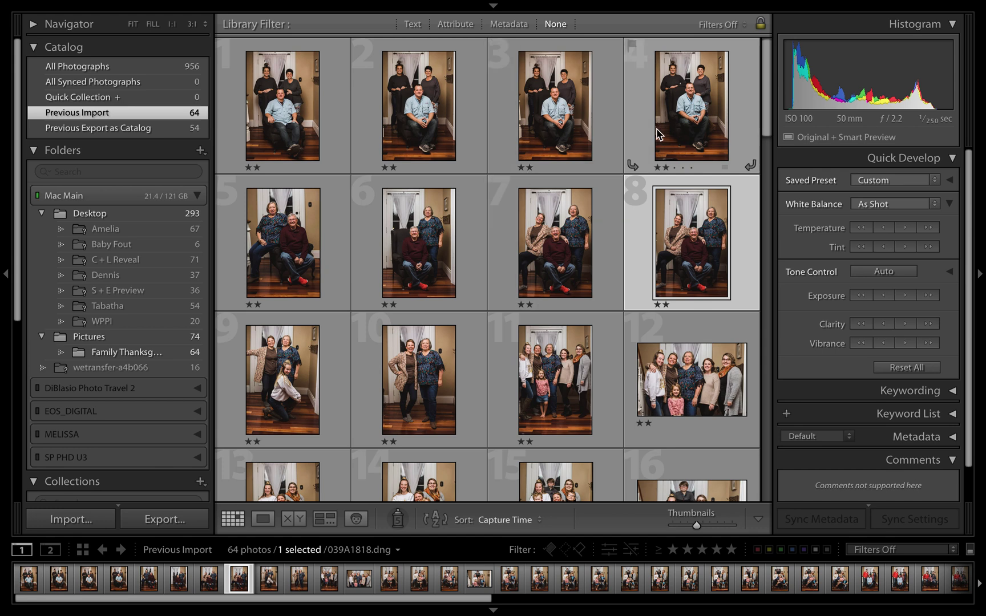
- Bring Lightroom forward, toggle the Histogram panel, and reveal the module picker with F5
click(932, 27)
click(932, 28)
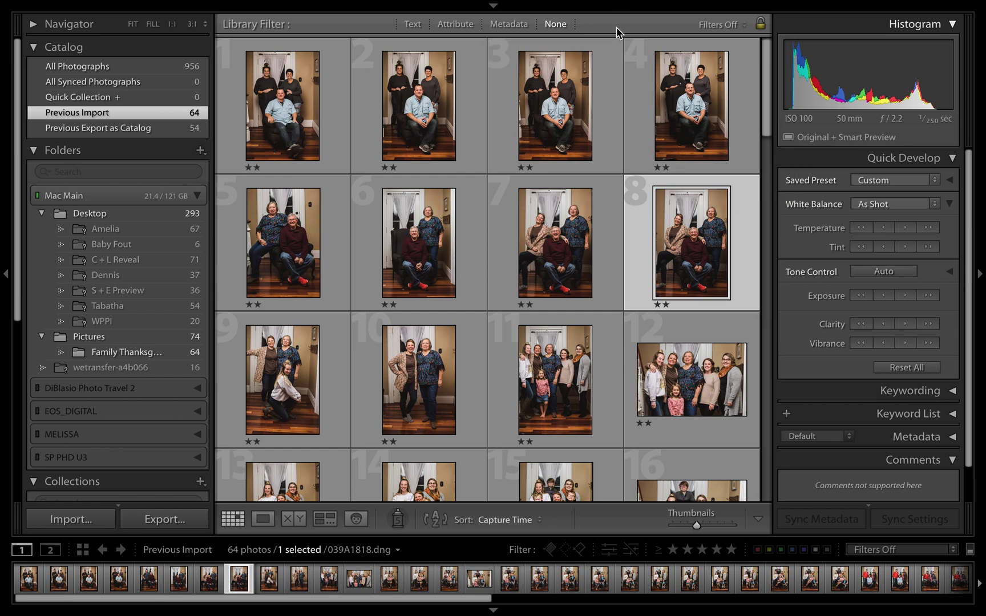
key(F5)
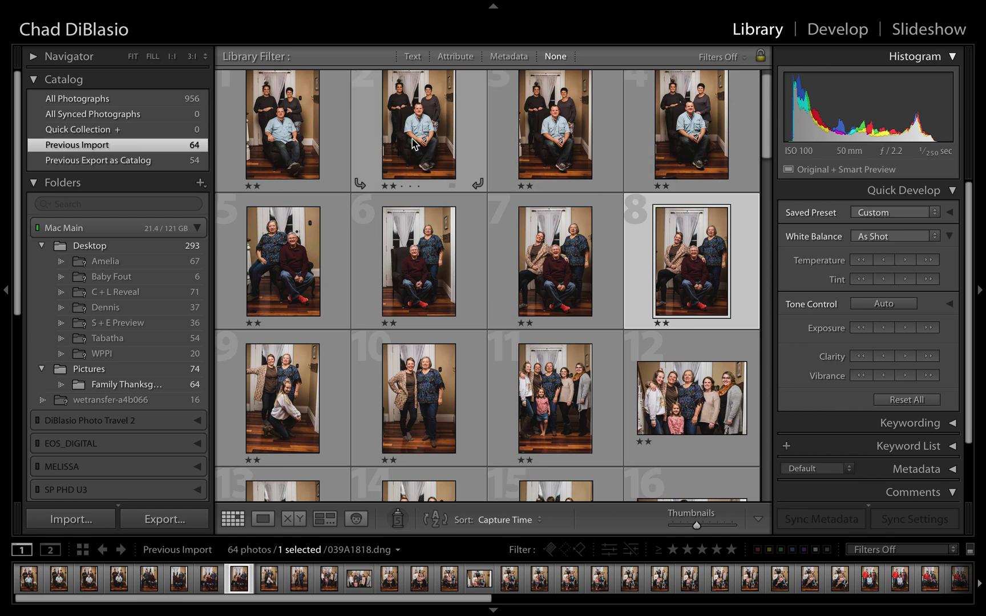
- Build a smart preview for the selected photo via Library > Previews > Build Smart Previews
mouse_move(120, 4)
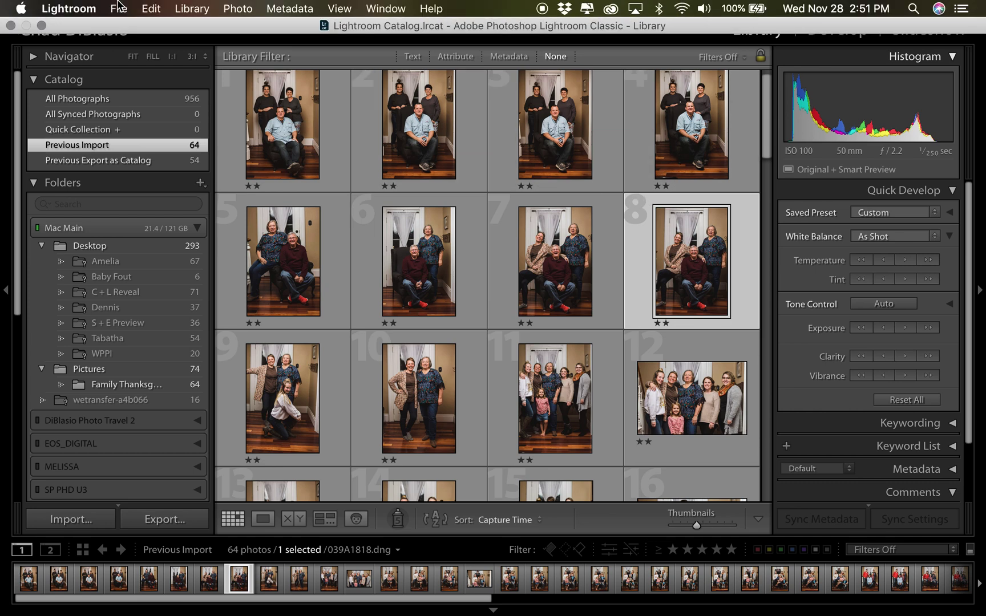
click(193, 13)
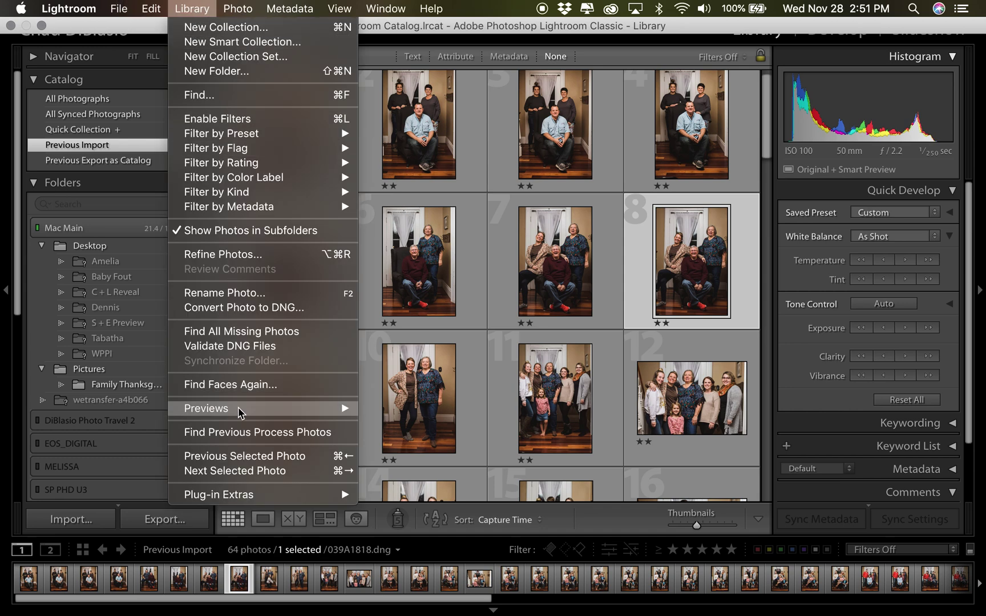
mouse_move(238, 410)
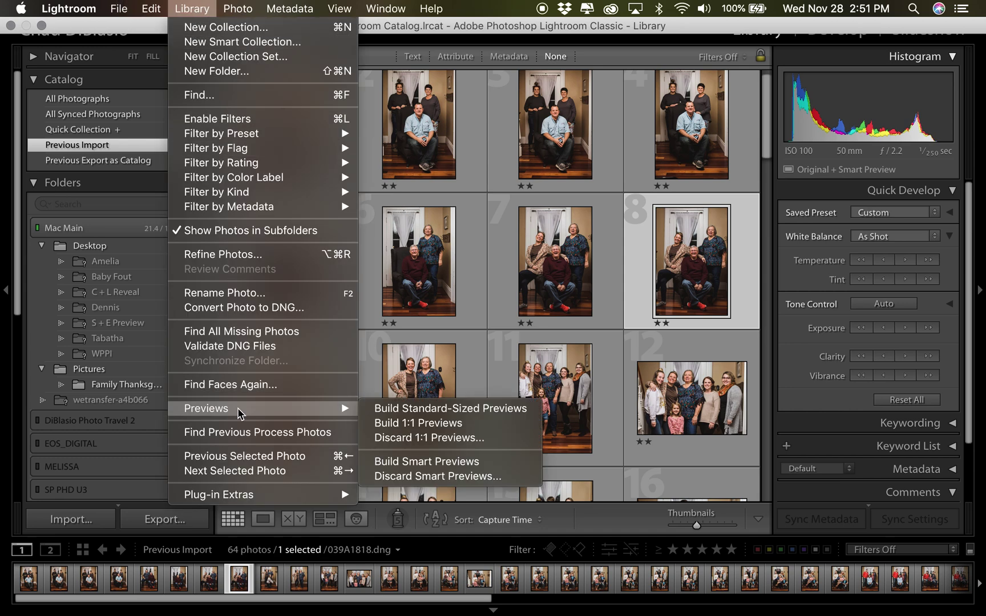
click(414, 462)
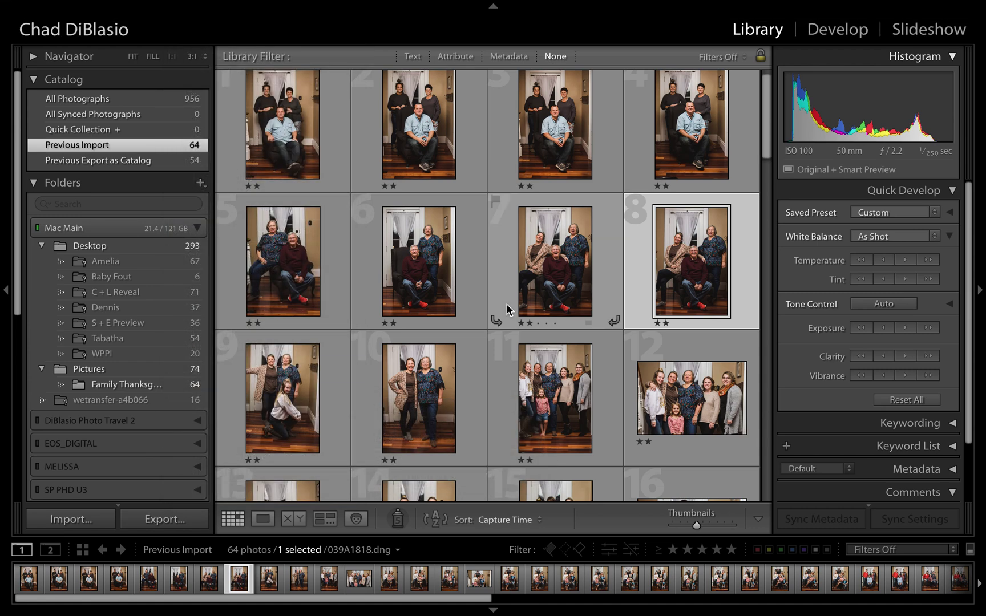
- Select all 64 photos and build smart previews for all of them
key(super+a)
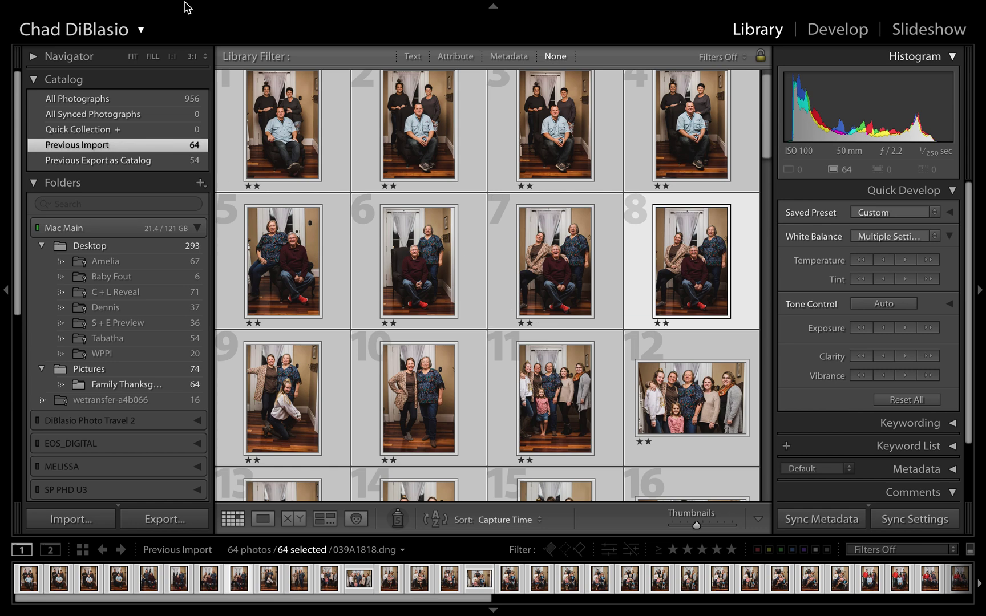
mouse_move(181, 5)
click(150, 8)
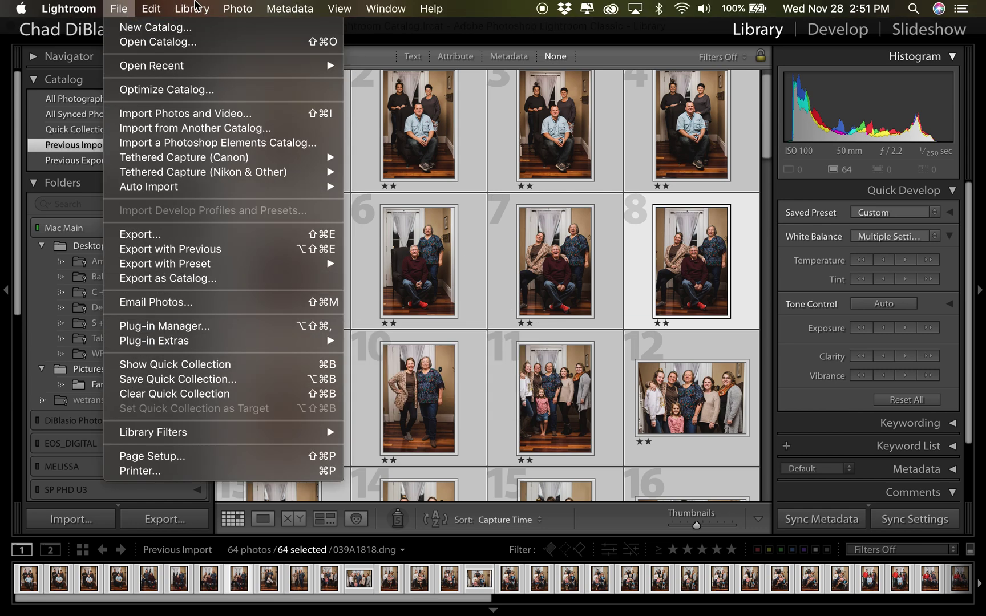
mouse_move(192, 8)
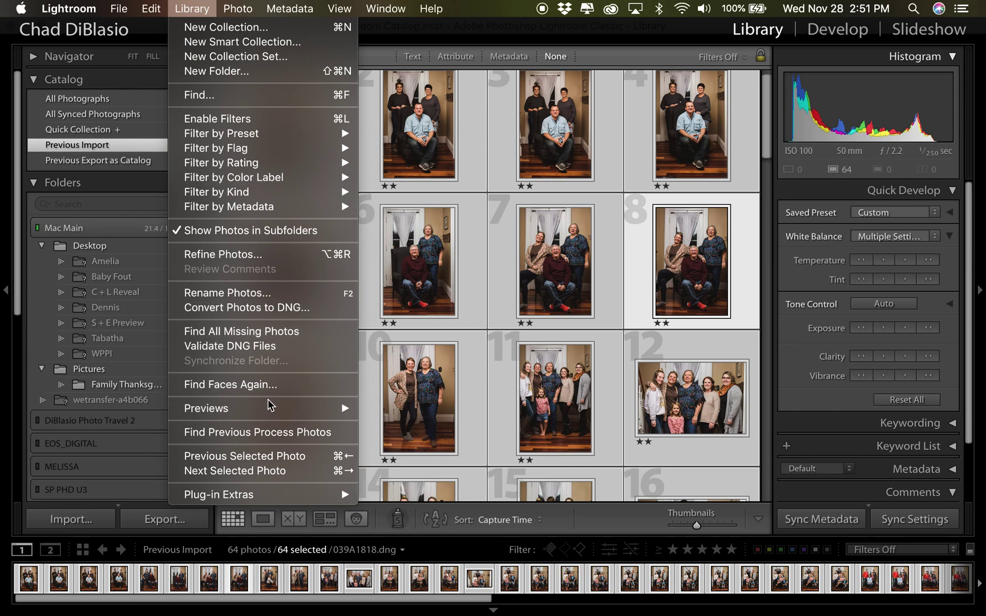
mouse_move(274, 412)
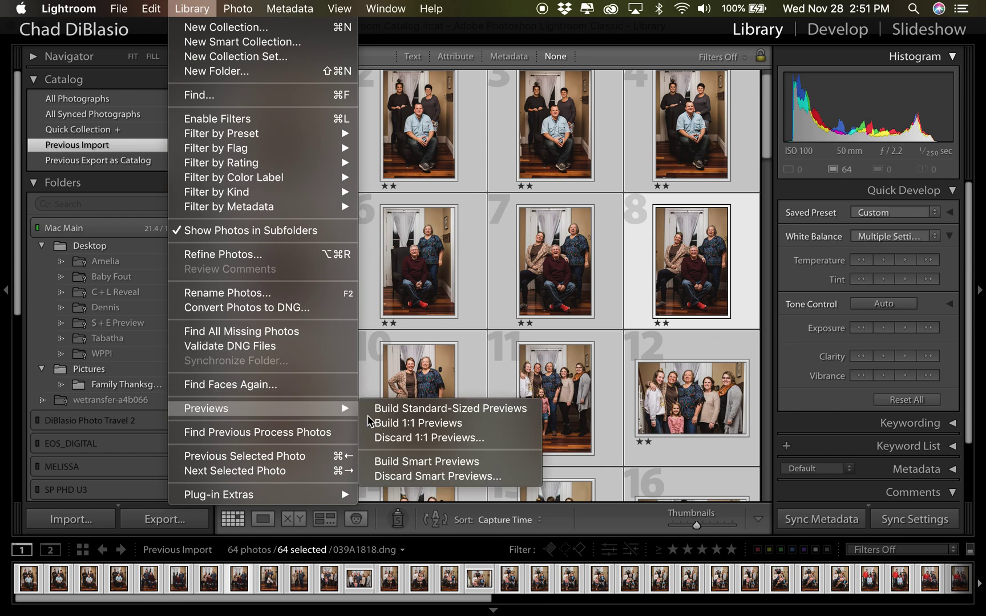
click(427, 457)
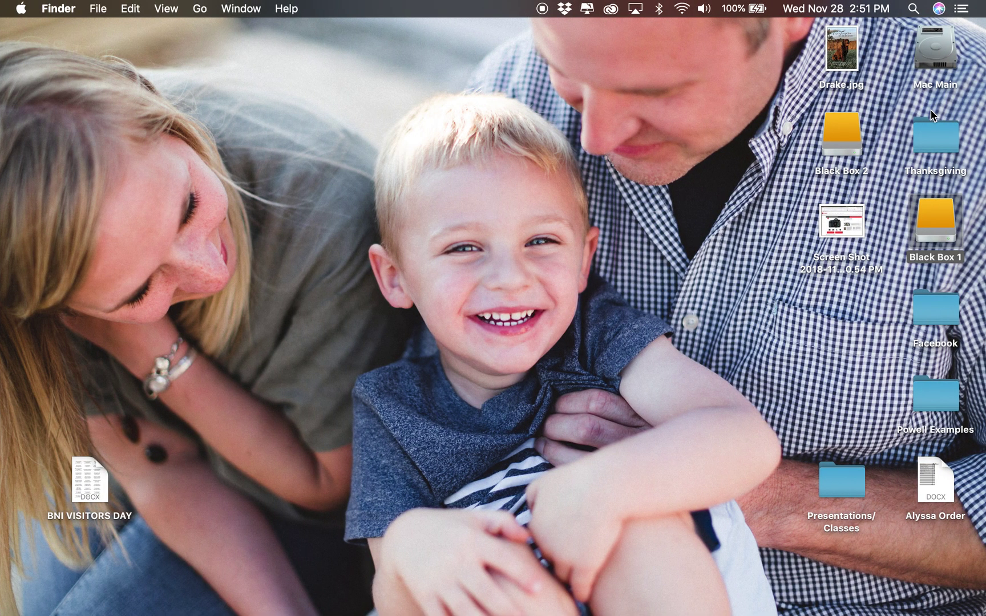
- Open the Thanksgiving folder and browse Documents, Downloads and Pictures in Finder
click(950, 132)
key(super+o)
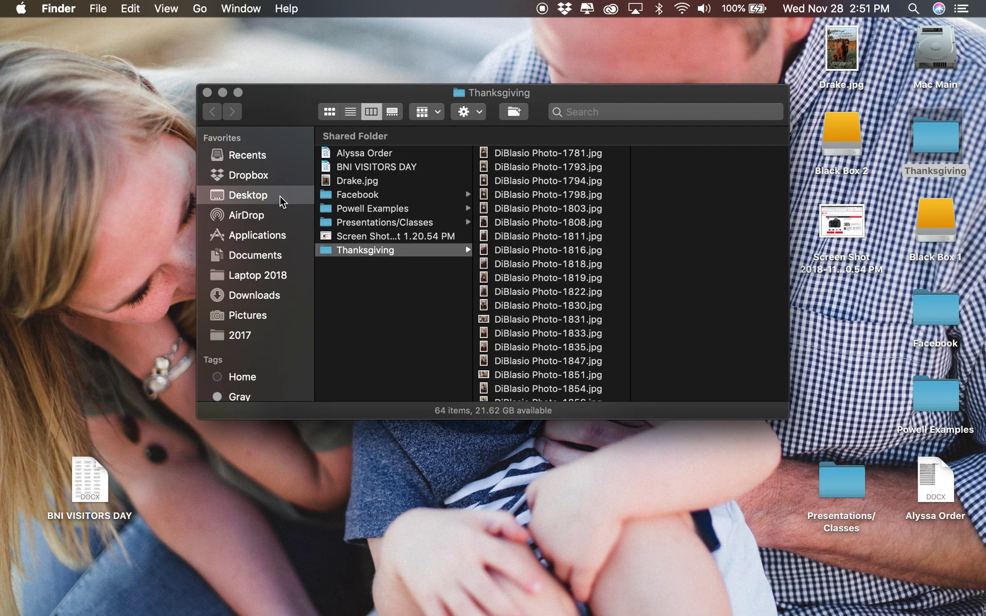
click(265, 258)
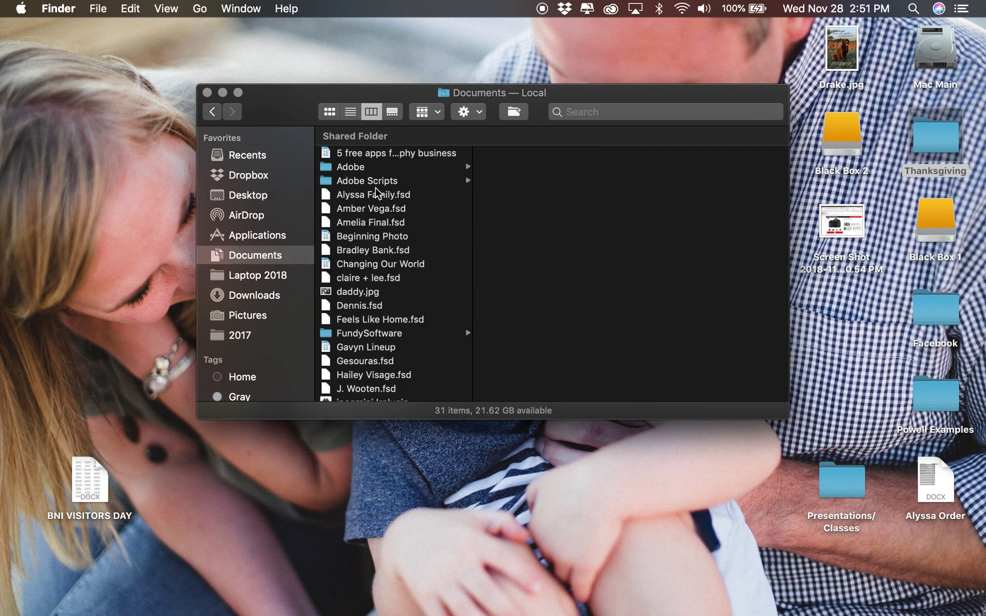
scroll(378, 193, down, 5)
scroll(379, 193, down, 2)
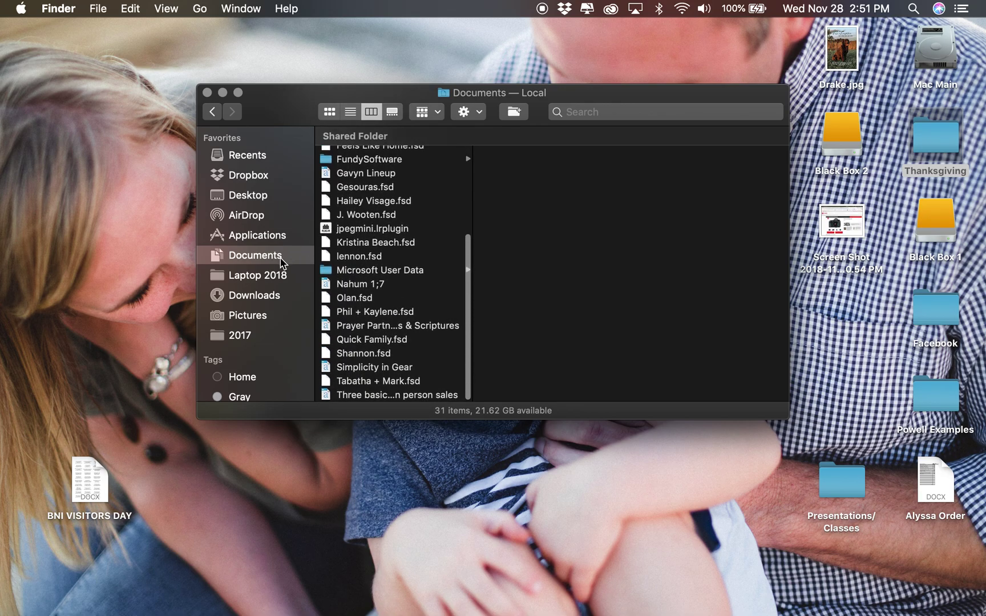
click(255, 296)
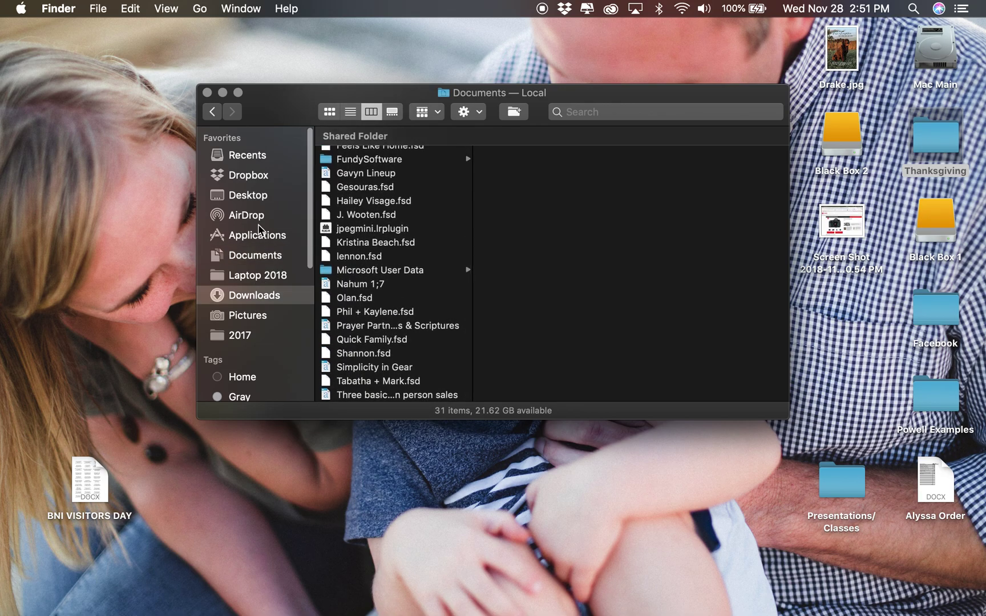
click(255, 316)
- Open the Lightroom folder in Pictures and widen the file list to show full names
right_click(381, 235)
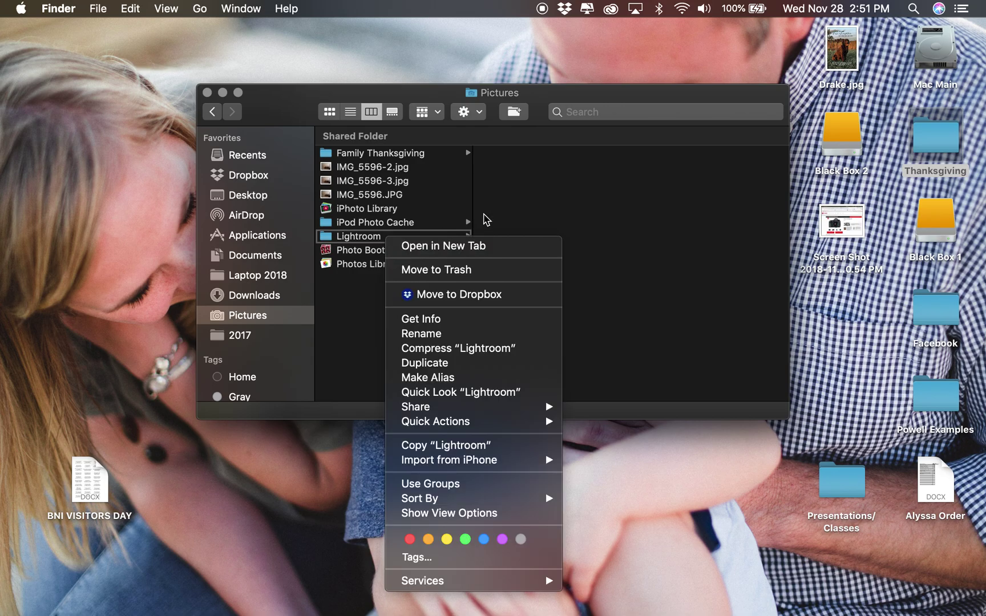
click(476, 230)
click(469, 235)
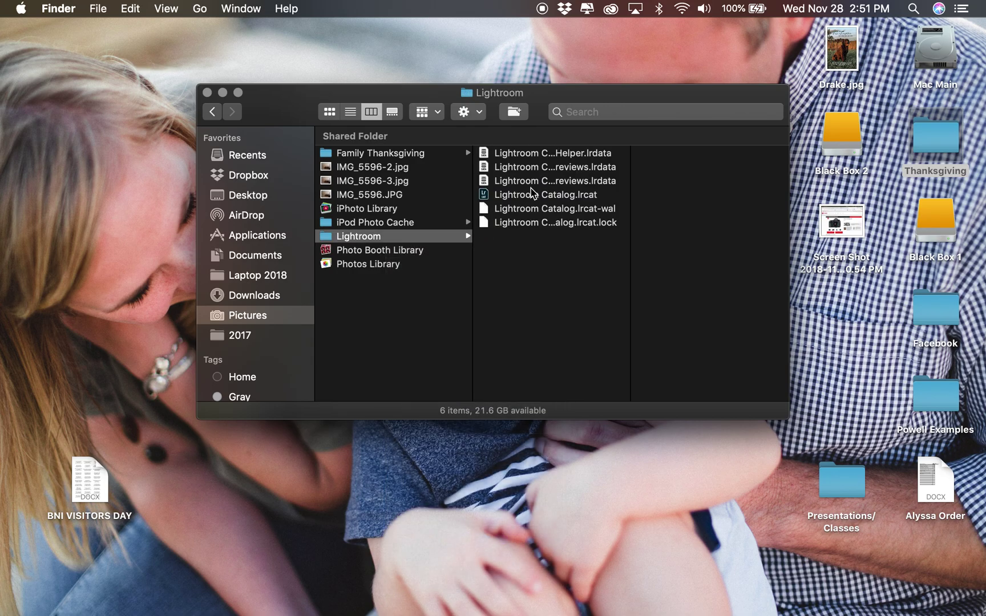
click(532, 195)
drag(604, 194, 708, 189)
- Select Lightroom Catalog.lrcat together with Lightroom Catalog Smart Previews.lrdata
click(575, 182)
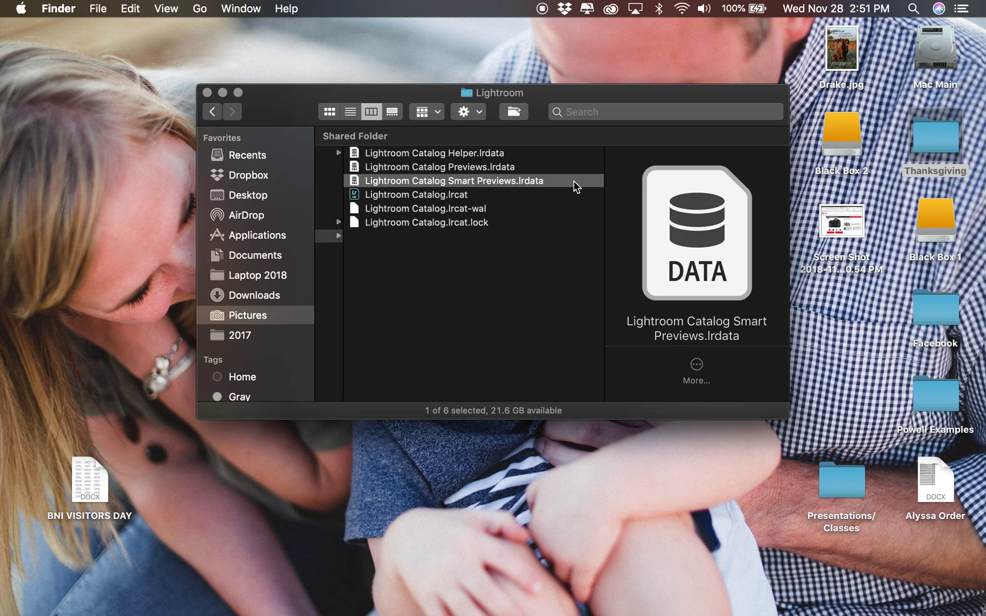
click(468, 169)
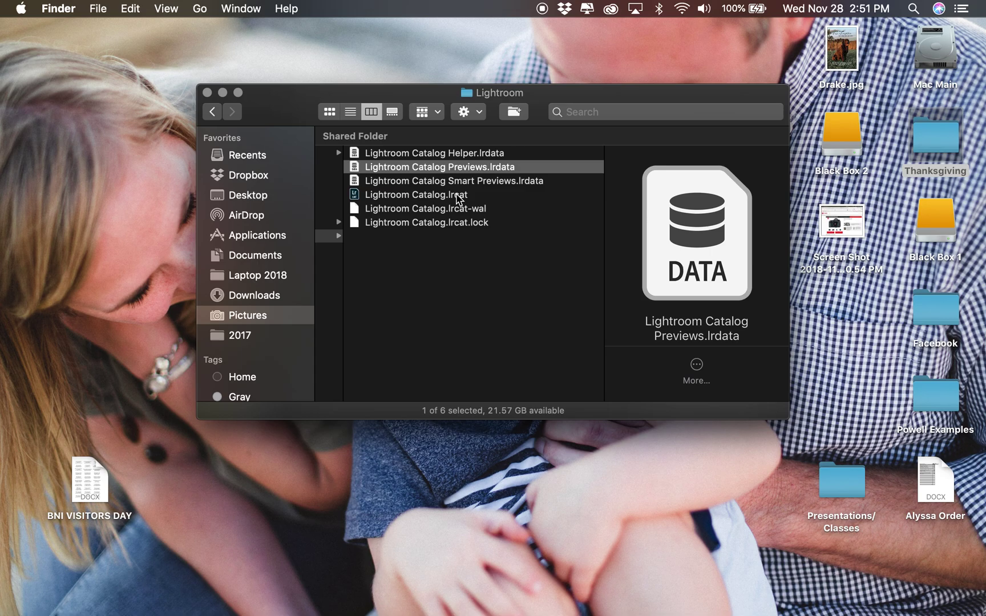
shift+click(458, 198)
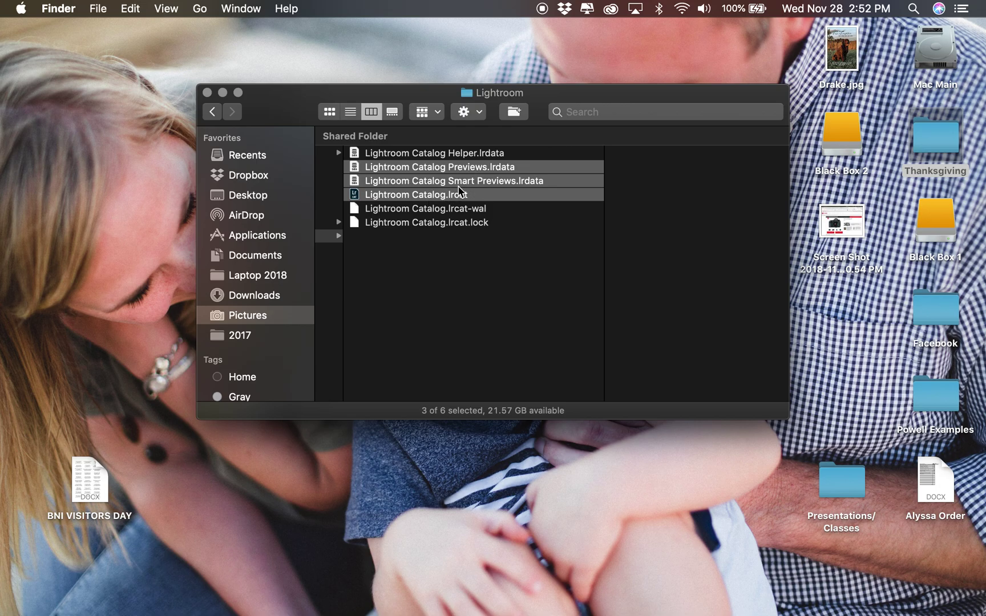
click(459, 194)
shift+click(465, 182)
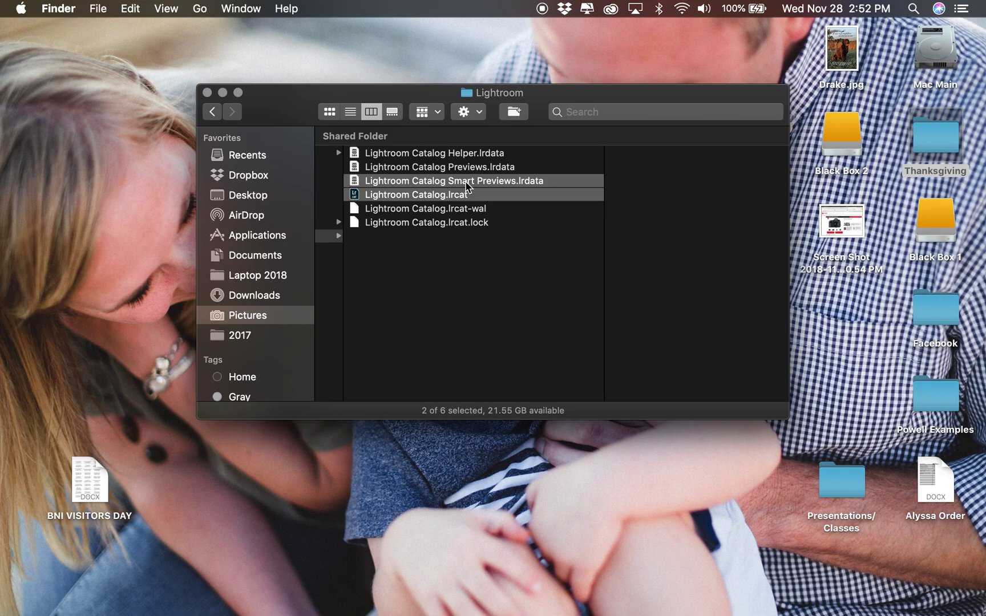
right_click(466, 184)
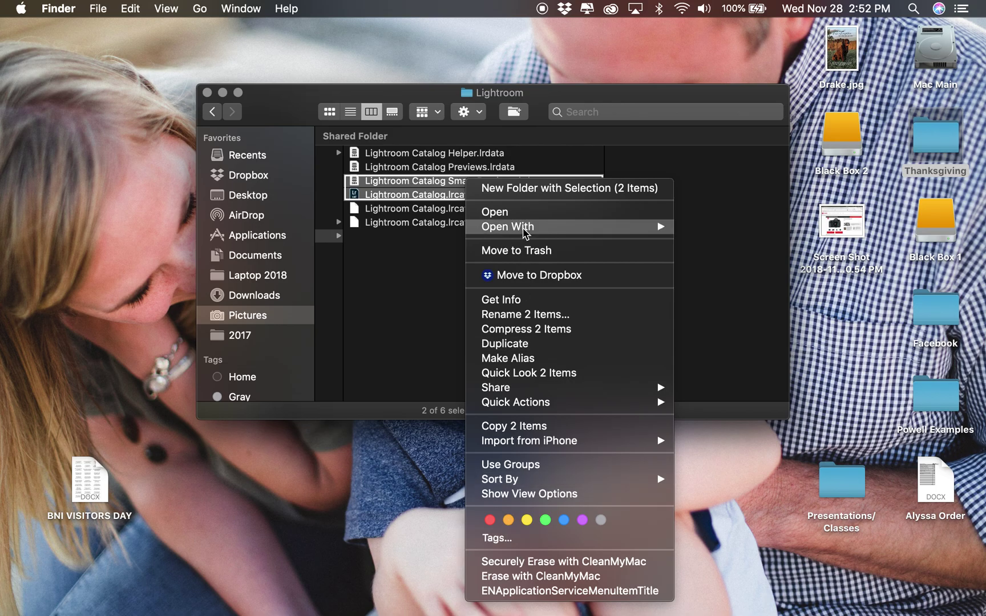
- Compress the two files into Archive.zip and Quick Look the new archive
mouse_move(529, 435)
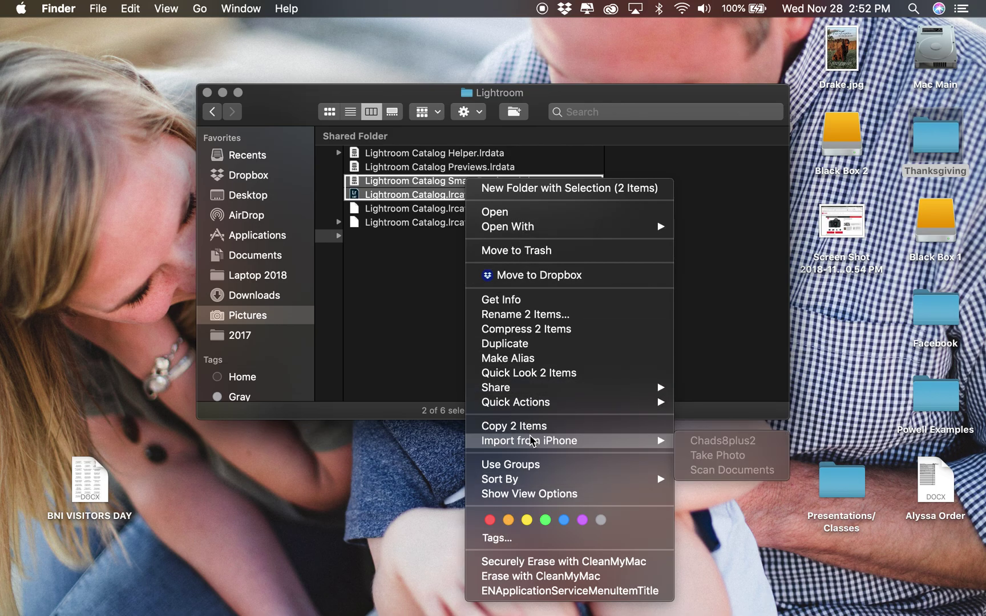
click(526, 329)
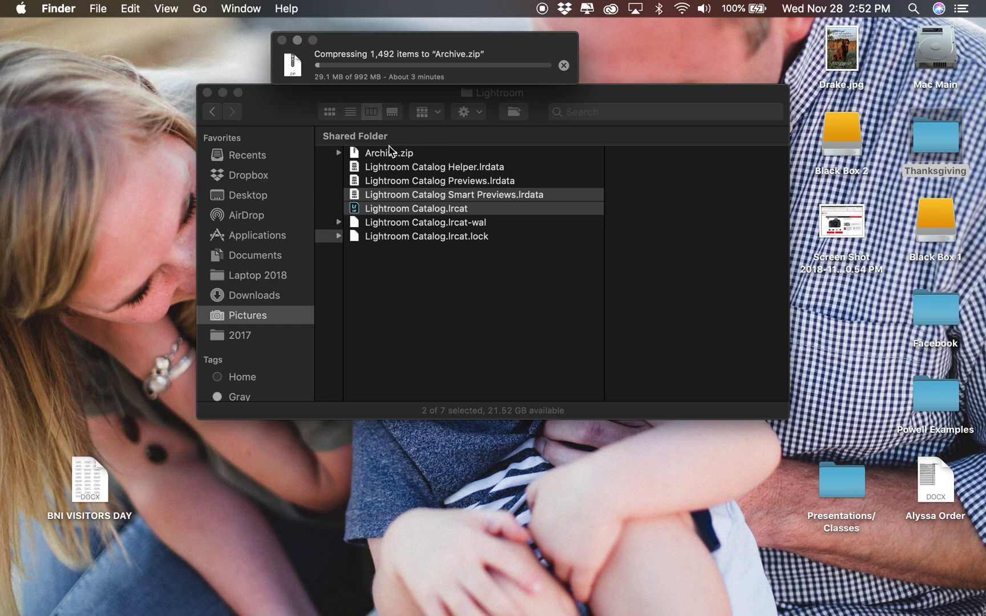
click(402, 149)
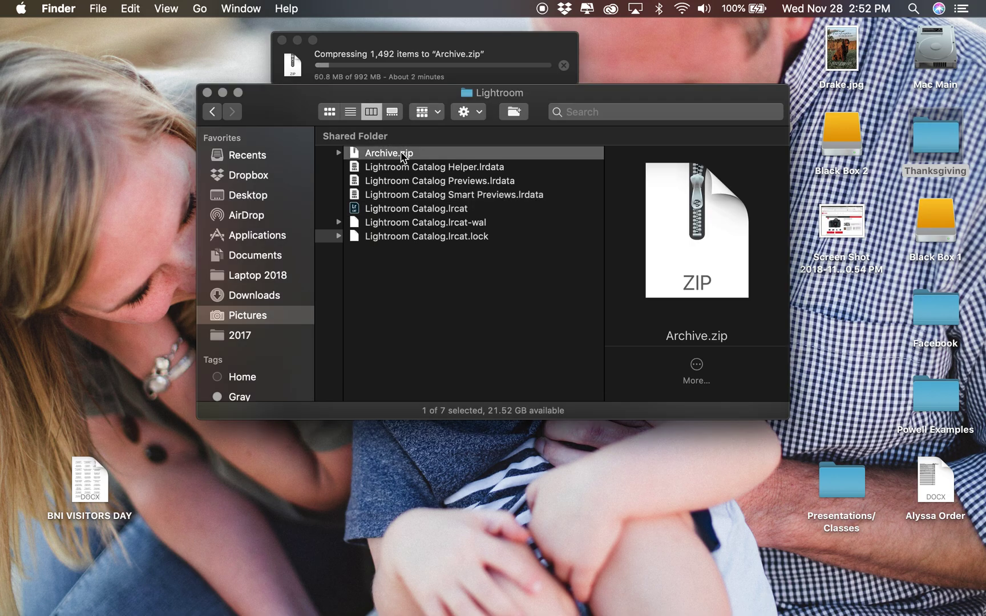
key(space)
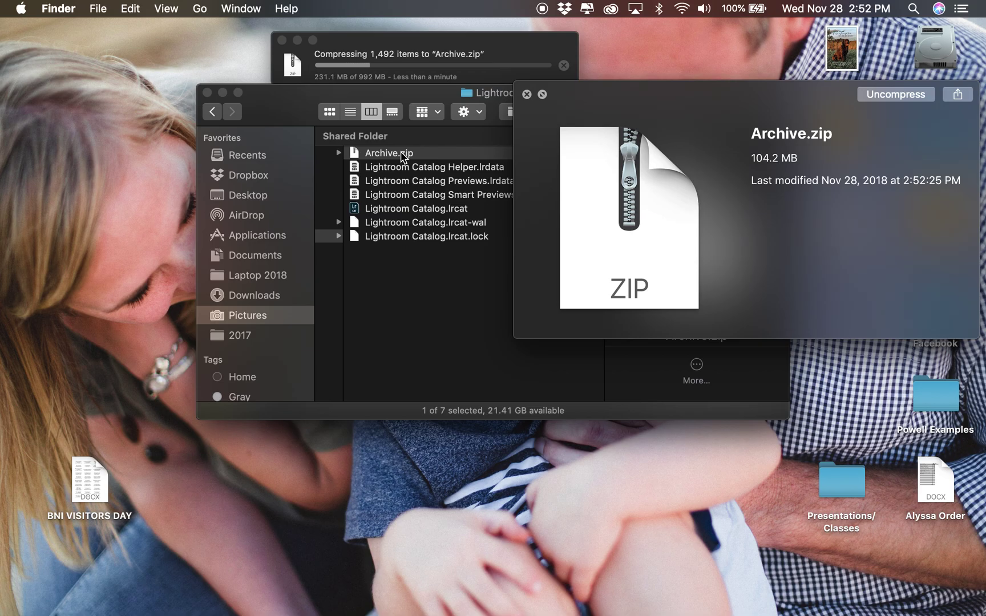
key(space)
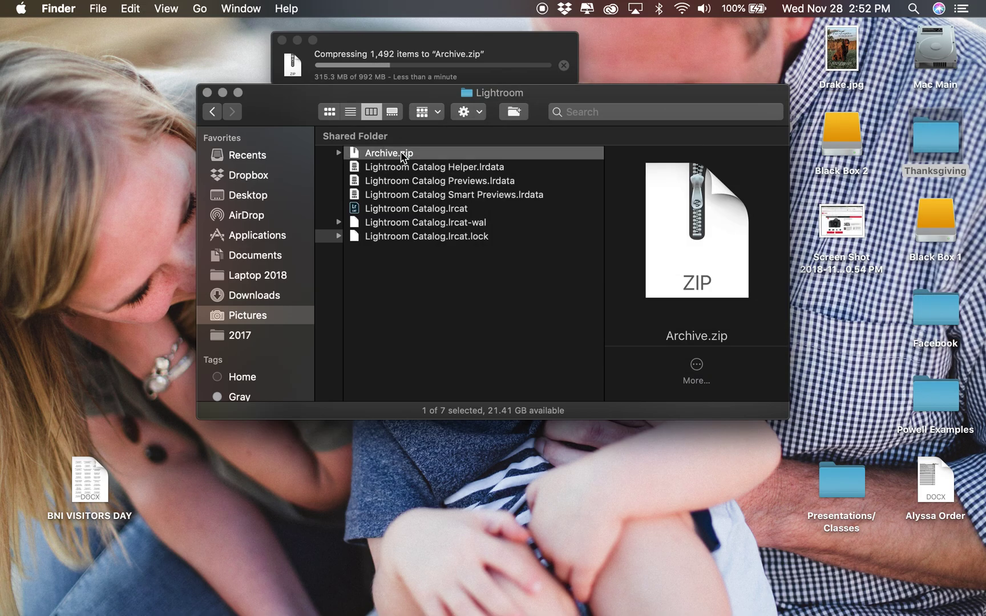
- Leave Archive.zip unchanged and switch back to the Lightroom workspace
right_click(402, 157)
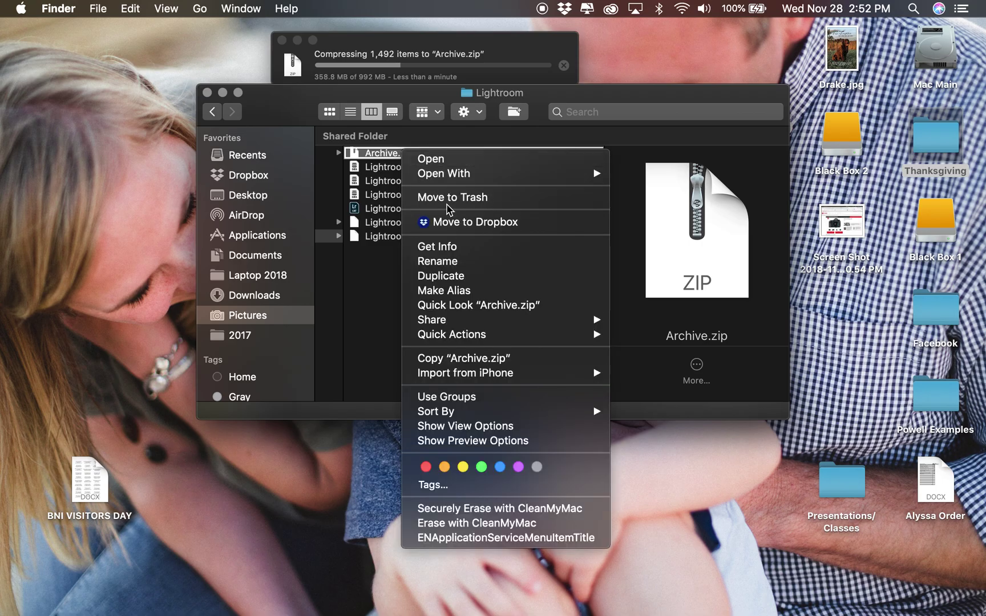
click(366, 281)
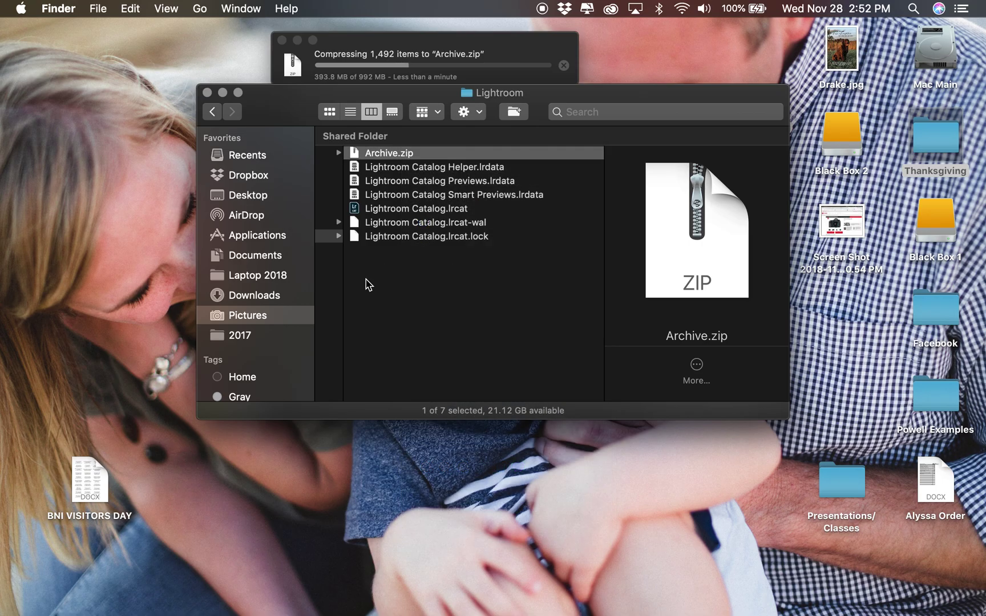
key(ctrl+Left)
key(ctrl+Left)
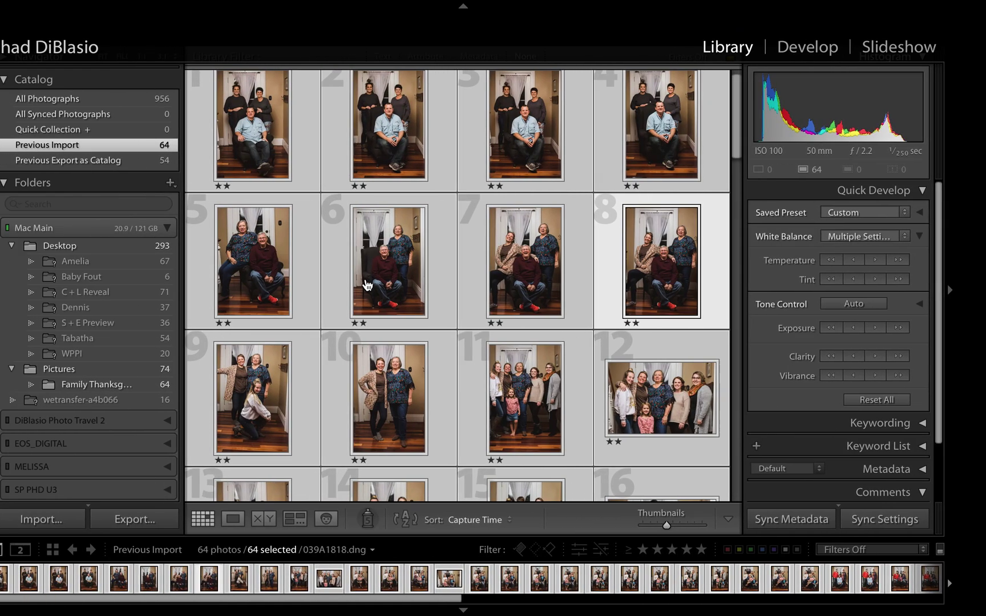
- Collapse the top header and select only photo 4 to confirm its Original + Smart Preview status
click(494, 6)
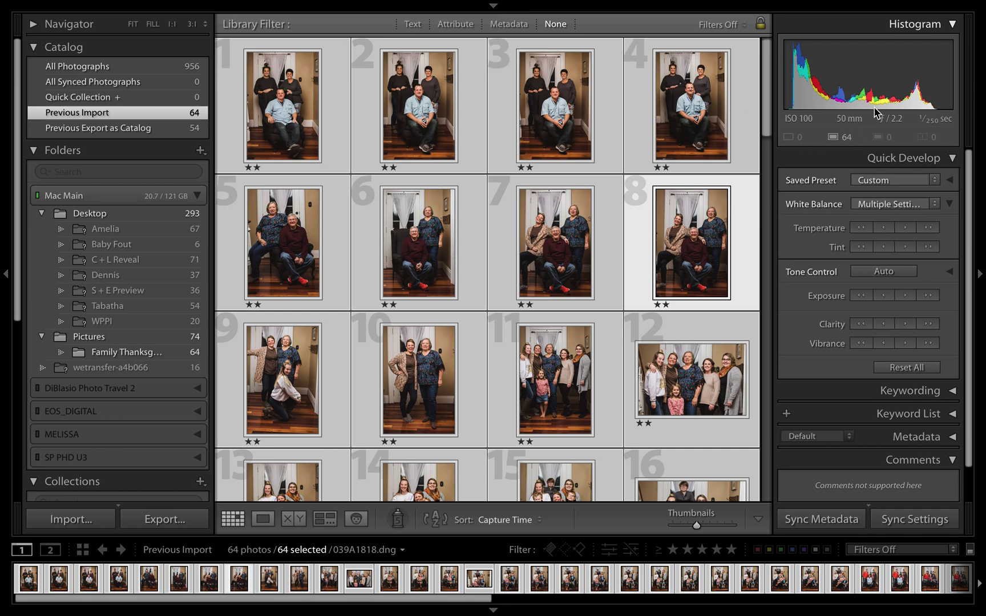
click(708, 120)
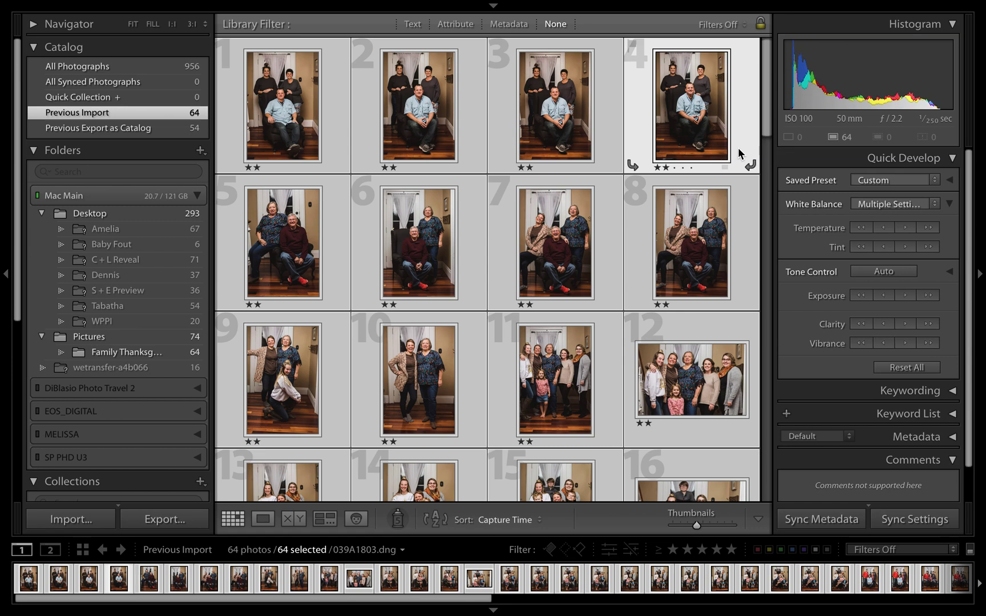
click(737, 147)
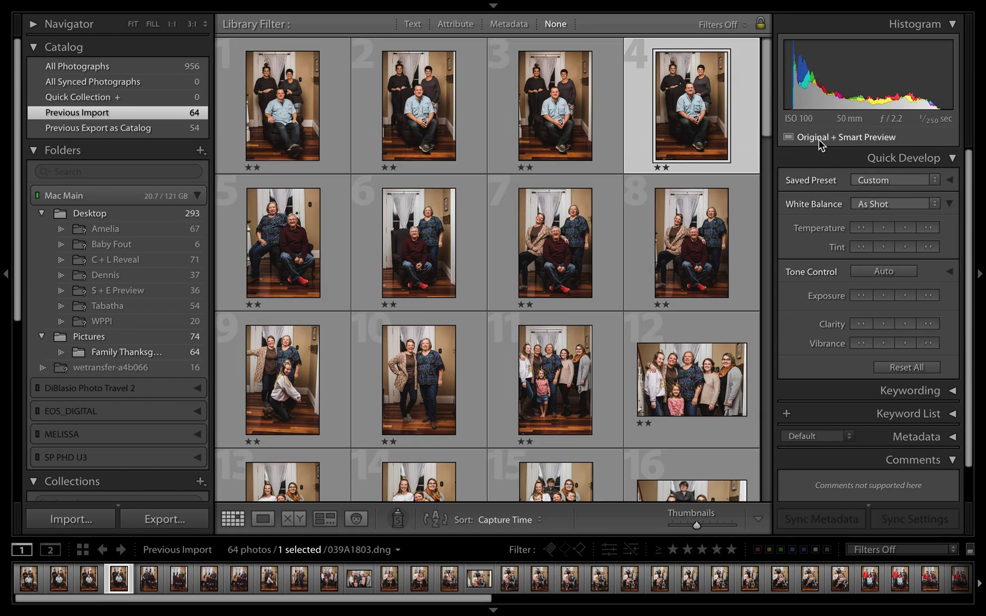
mouse_move(840, 144)
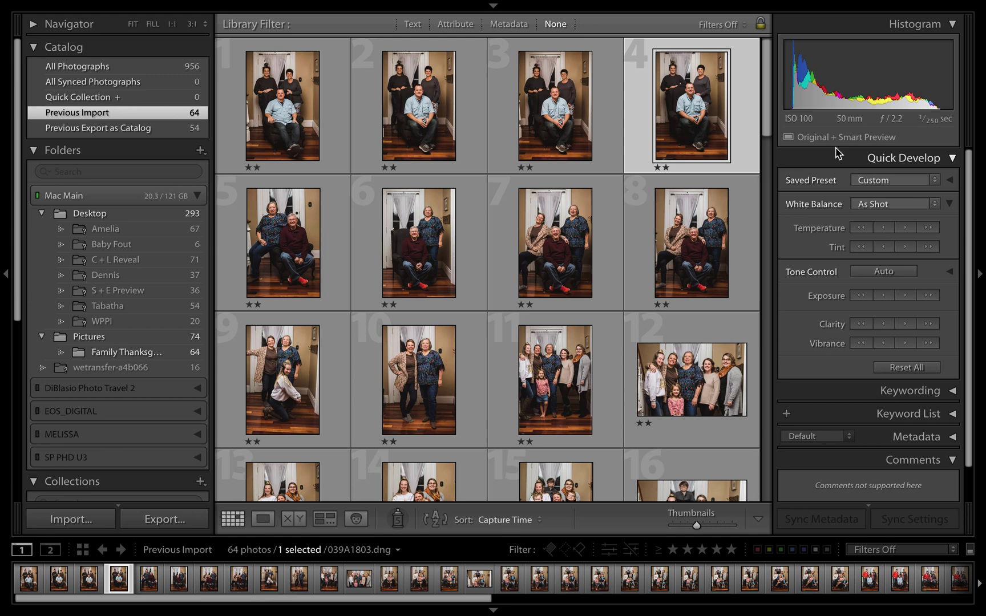
key(ctrl+Right)
key(ctrl+Right)
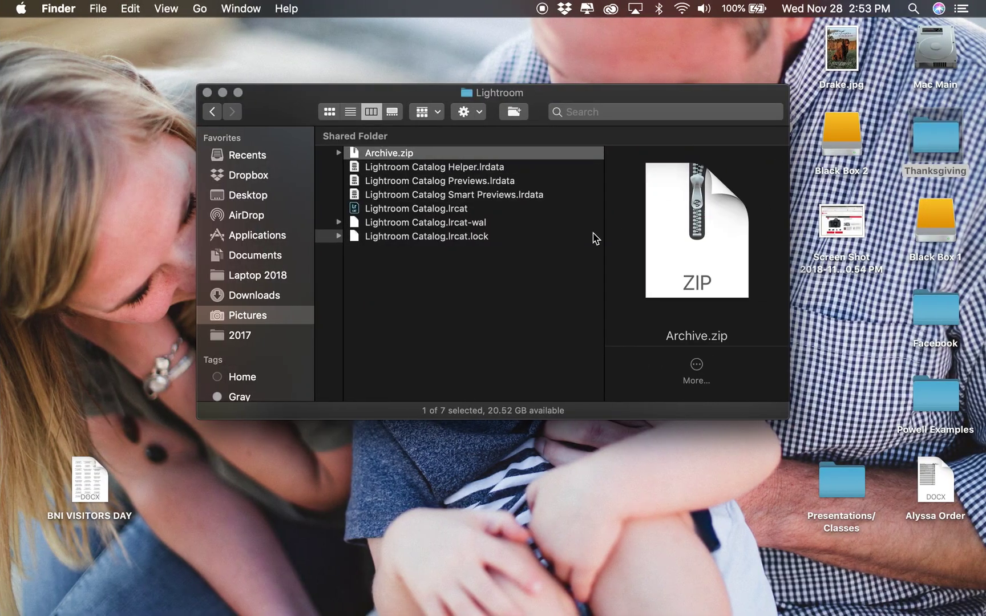
- Deselect Archive.zip to view the Lightroom folder contents, then return to Lightroom
click(467, 331)
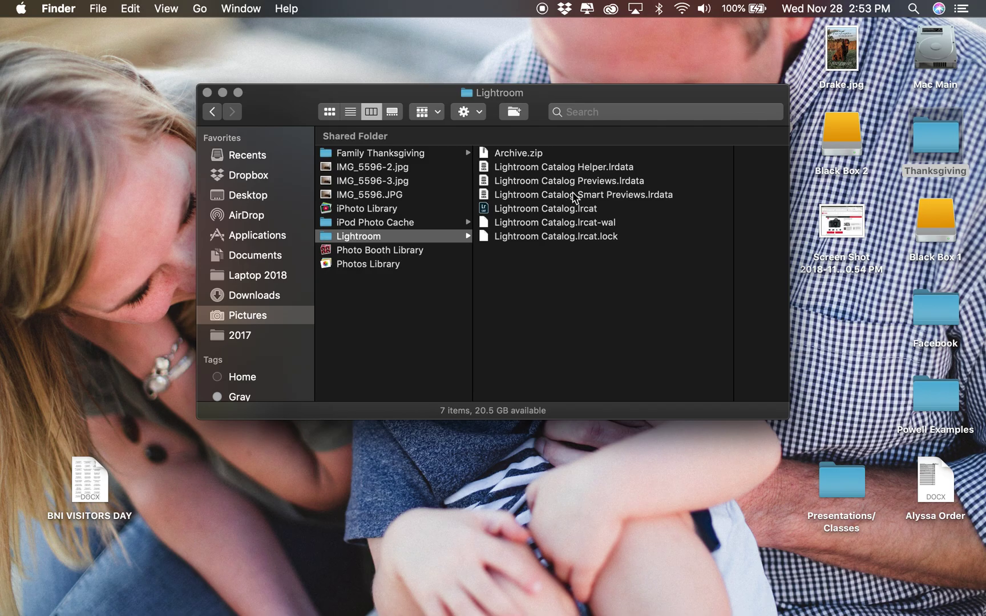
key(ctrl+Left)
key(ctrl+Left)
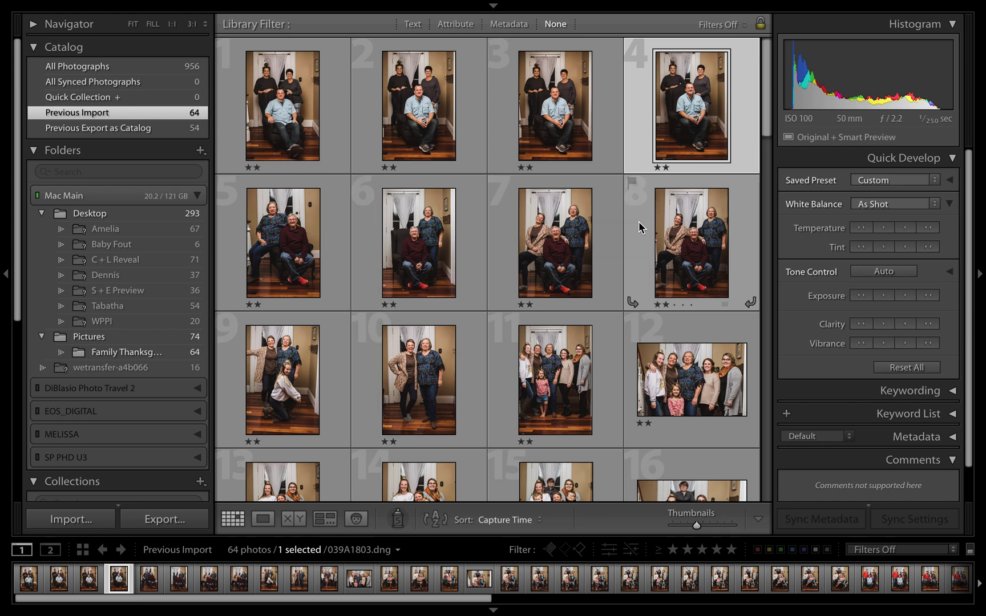
mouse_move(568, 4)
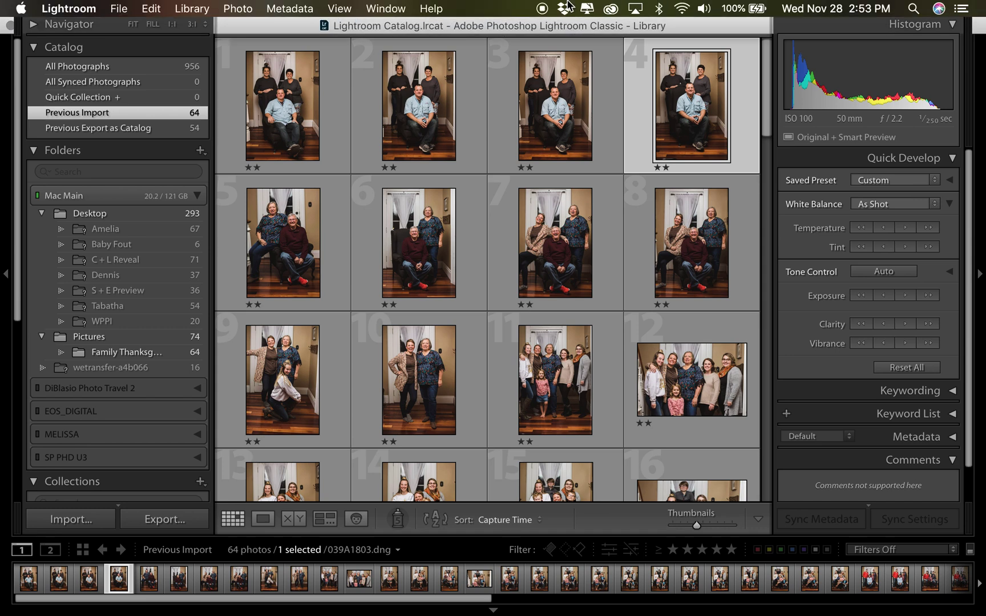
mouse_move(568, 78)
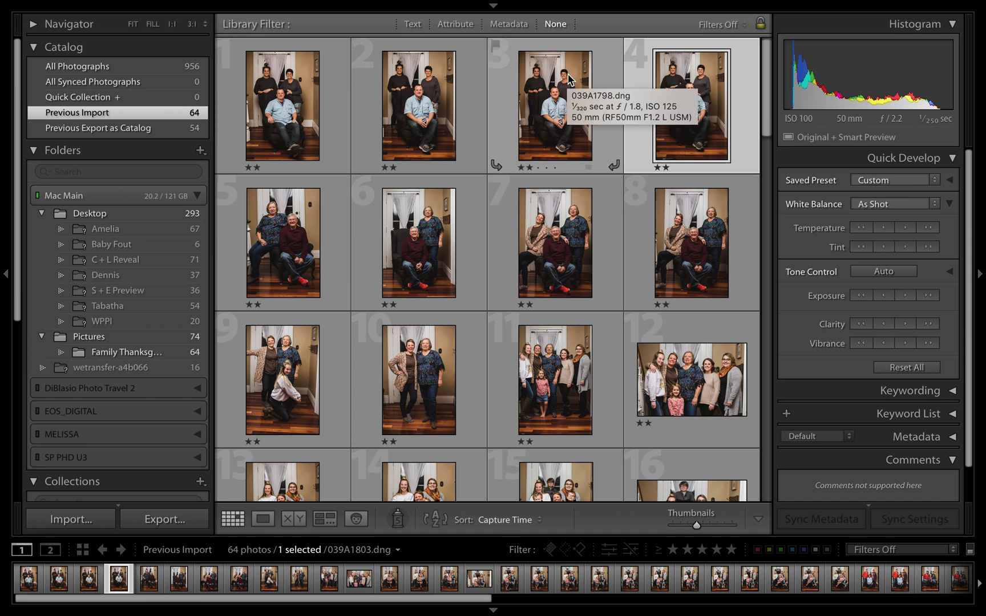